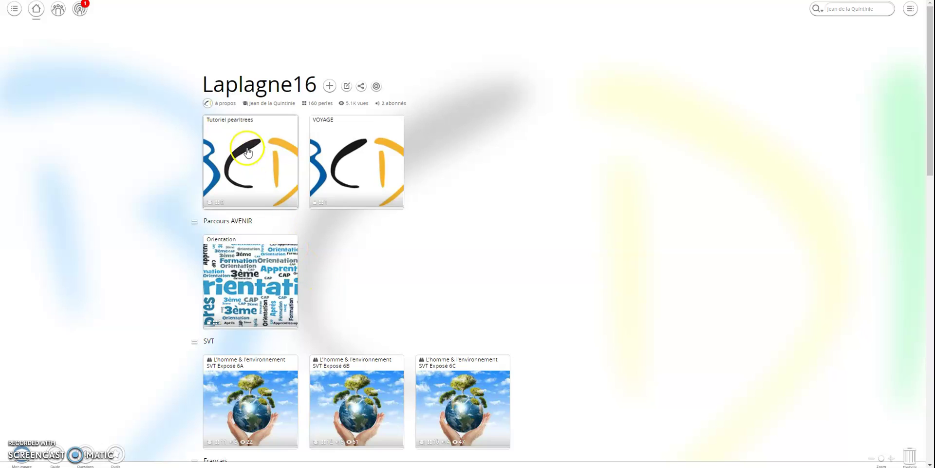
# Open the "Tutoriel pearltrees" collection and start a new note titled "identification".
pyautogui.click(249, 151)
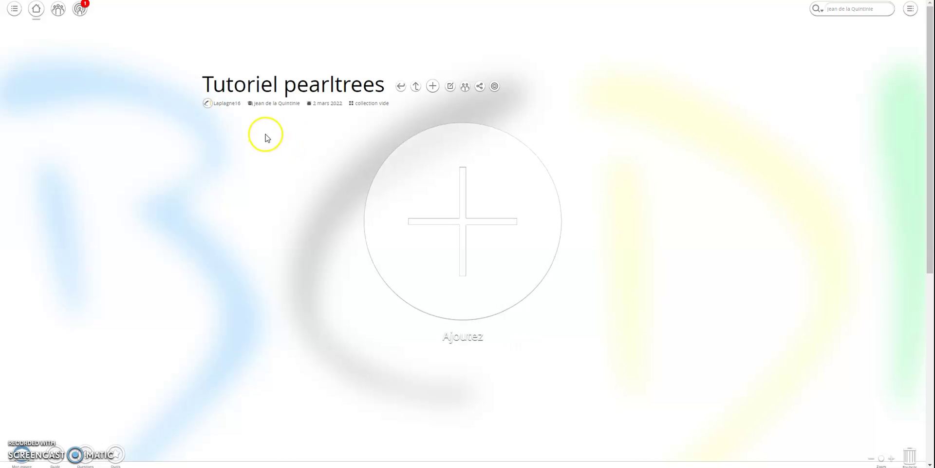
pyautogui.click(434, 88)
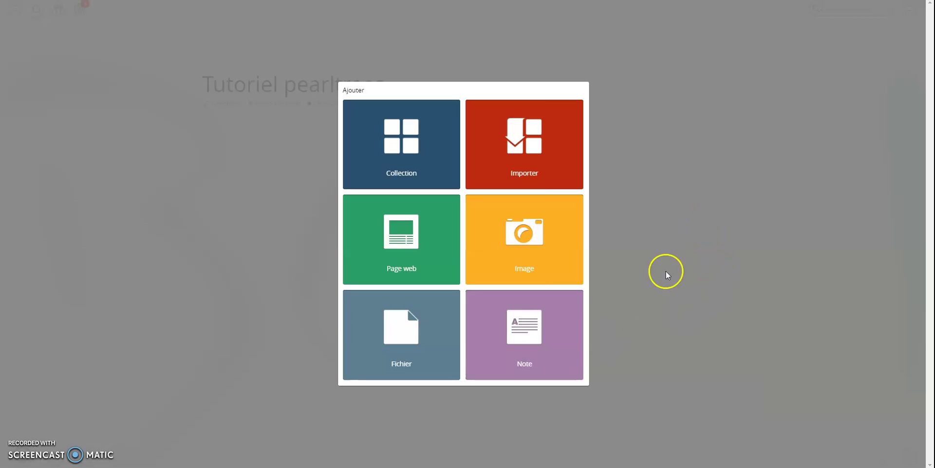
pyautogui.click(535, 339)
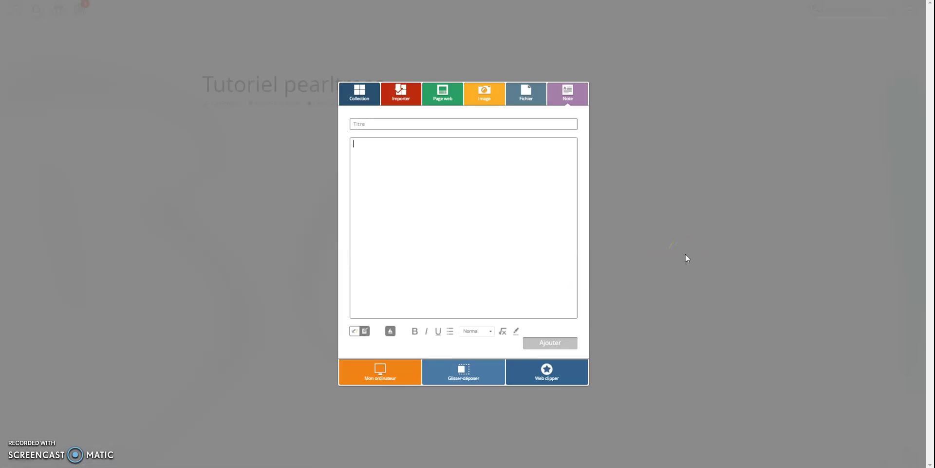
pyautogui.click(392, 123)
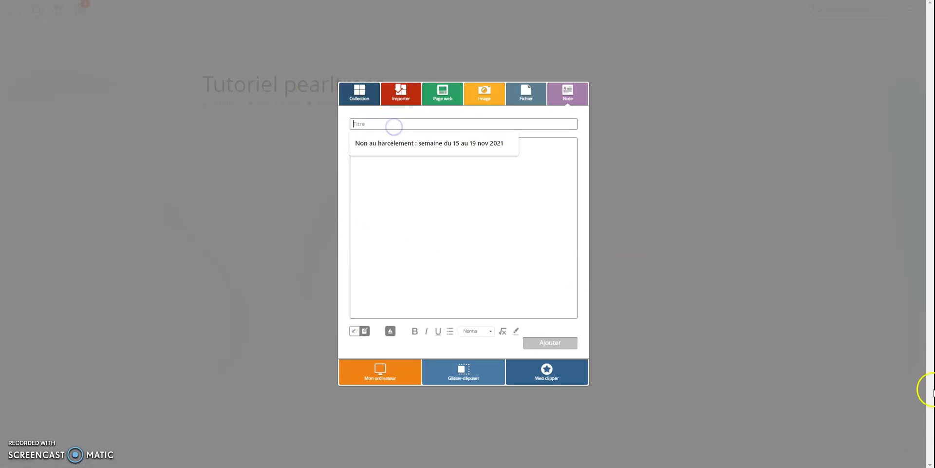
pyautogui.write('identification')
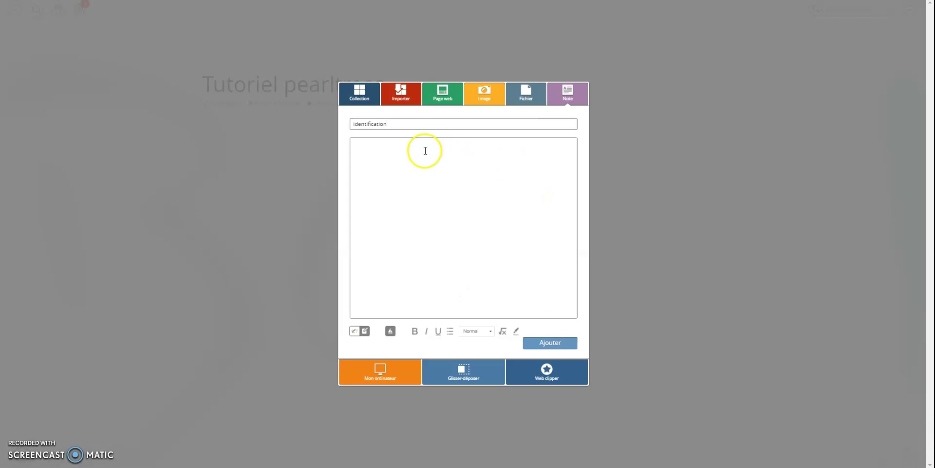
# Enter "auteur :" as the note's body text and make it bold.
pyautogui.click(399, 146)
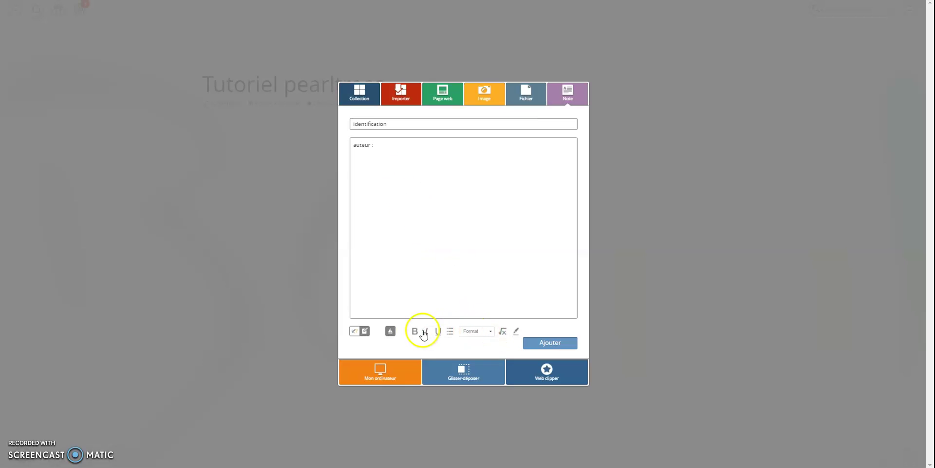
pyautogui.moveTo(354, 146); pyautogui.dragTo(381, 148)
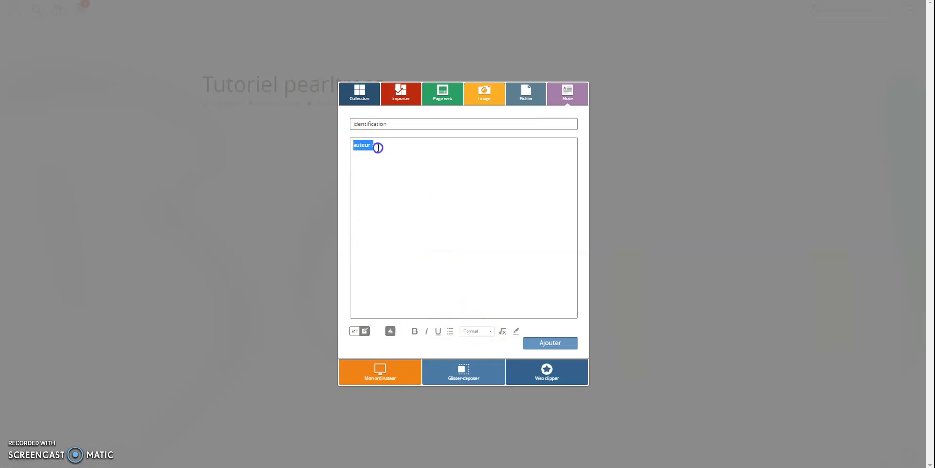
pyautogui.click(414, 331)
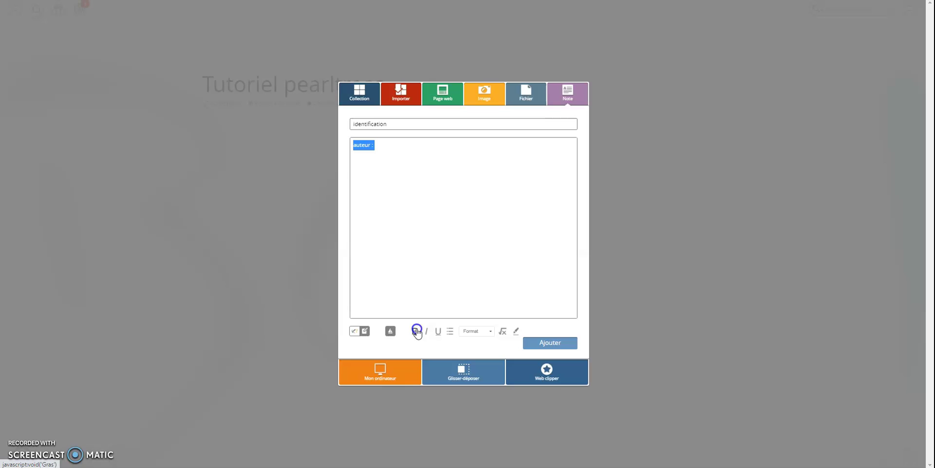
pyautogui.click(400, 233)
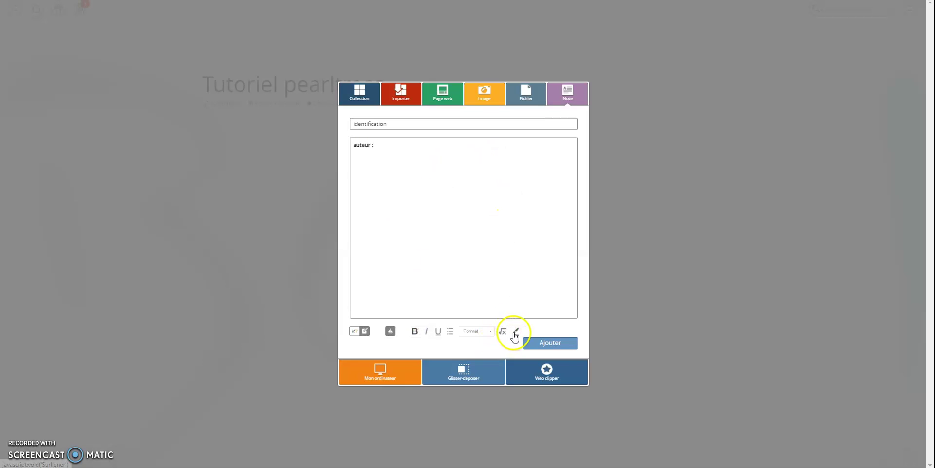
# Highlight the "auteur :" text in yellow and add the note to the collection.
pyautogui.click(518, 333)
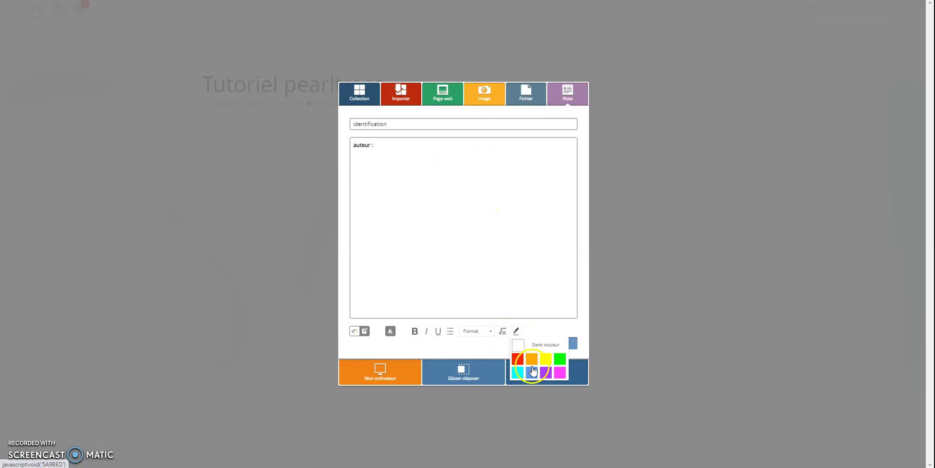
pyautogui.moveTo(383, 145); pyautogui.dragTo(340, 146)
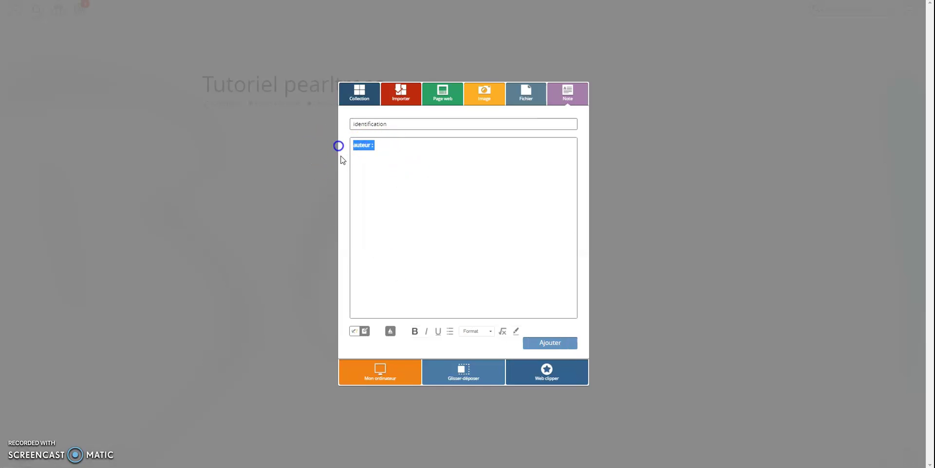
pyautogui.click(516, 331)
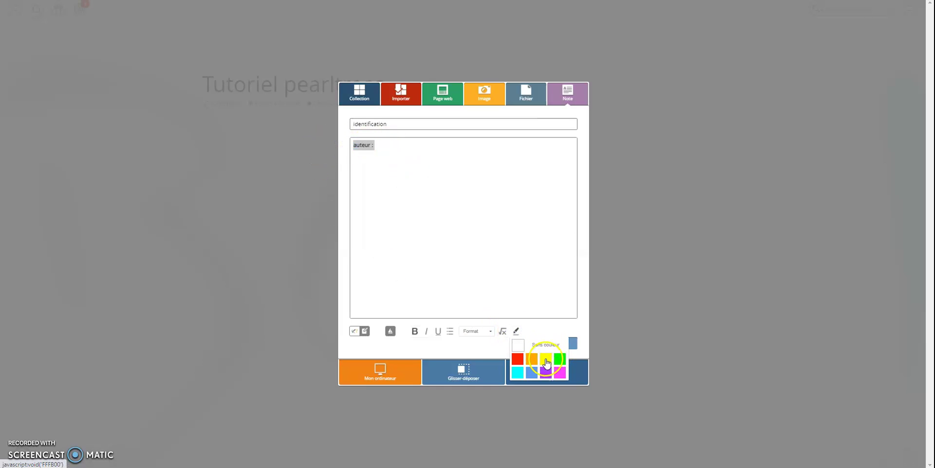
pyautogui.click(545, 358)
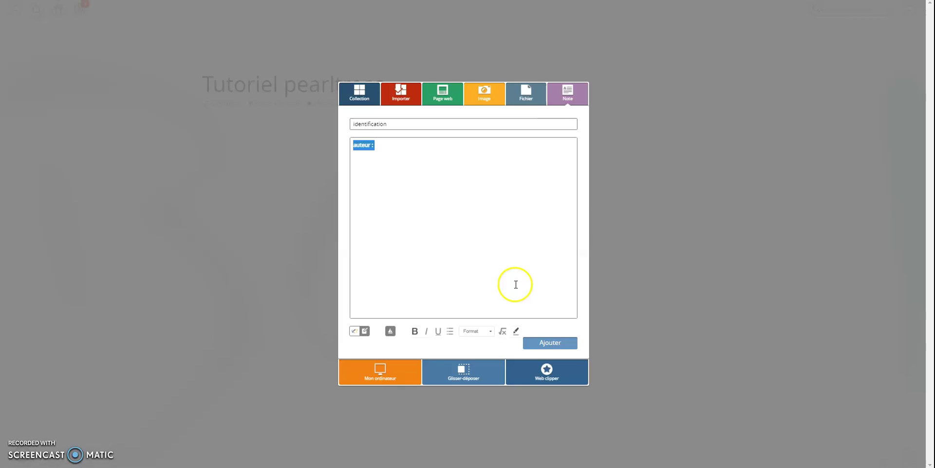
pyautogui.click(546, 344)
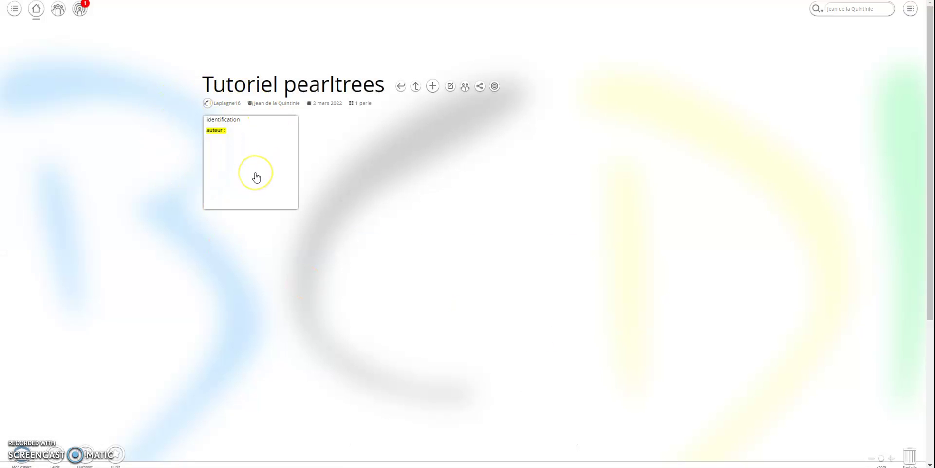
pyautogui.click(270, 172)
pyautogui.moveTo(253, 153)
pyautogui.mouseDown()
pyautogui.moveTo(662, 250)
pyautogui.moveTo(890, 400)
pyautogui.moveTo(901, 422)
pyautogui.moveTo(417, 156)
pyautogui.moveTo(242, 160)
pyautogui.mouseUp()
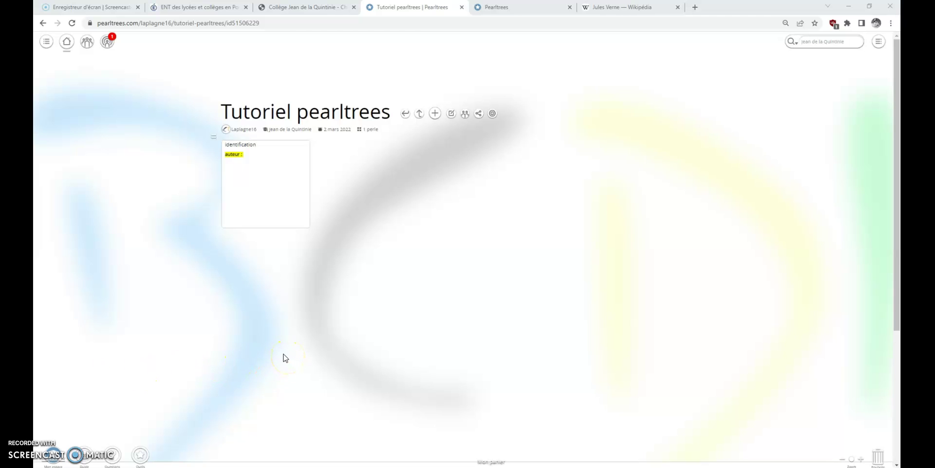
# Close the browser tab with the Jules Verne article and load the French Wikipedia home page in a new one.
pyautogui.click(677, 6)
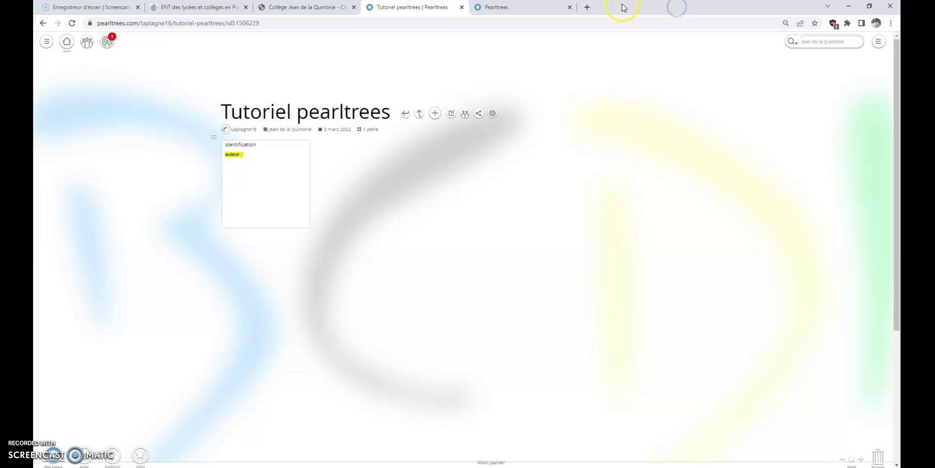
pyautogui.click(588, 8)
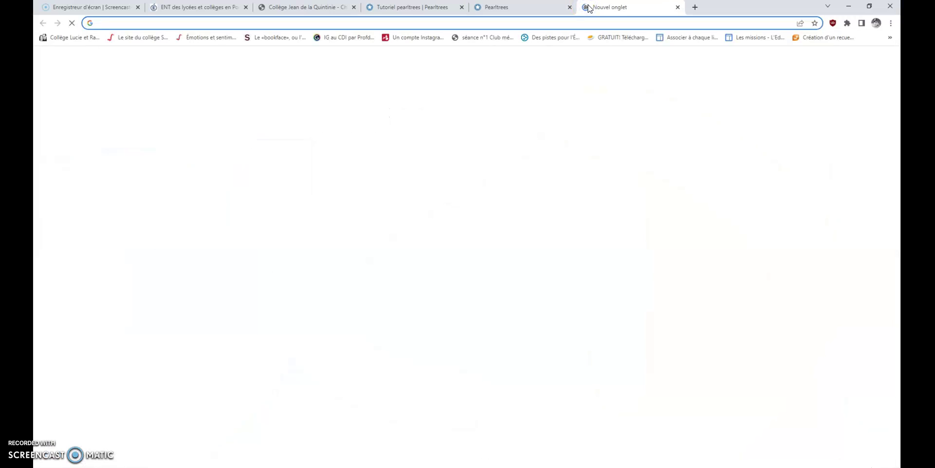
pyautogui.write('wikipedia')
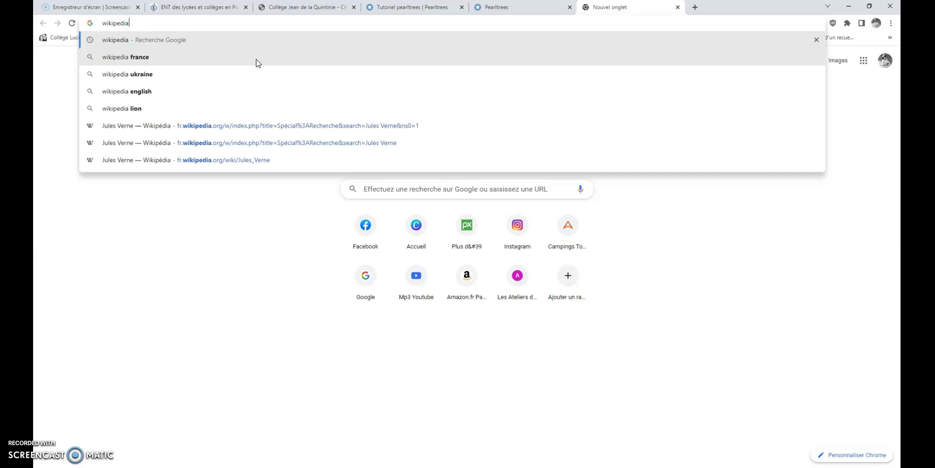
pyautogui.click(116, 42)
pyautogui.click(195, 131)
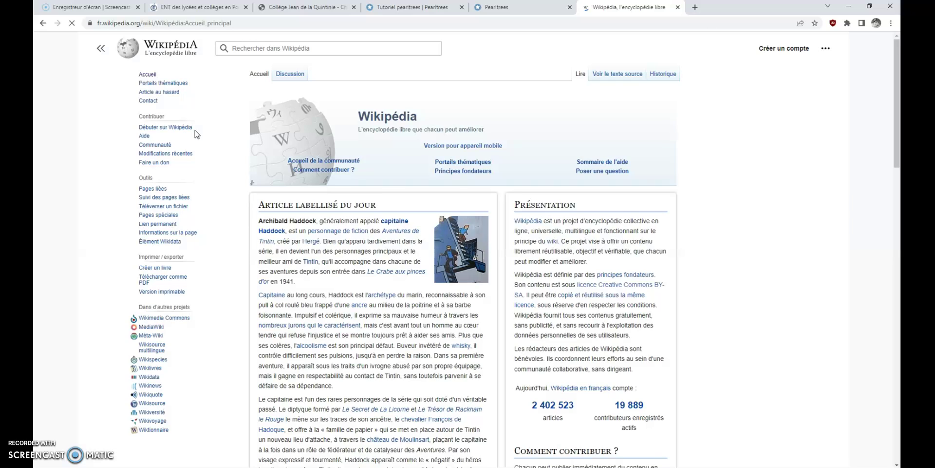
# Search Wikipedia for "jules verne" and open the article on the French novelist.
pyautogui.click(339, 48)
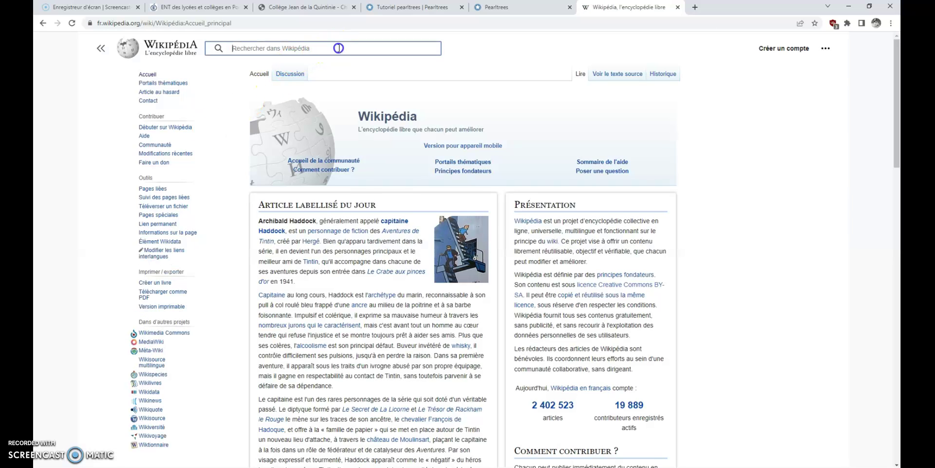
pyautogui.write('ju')
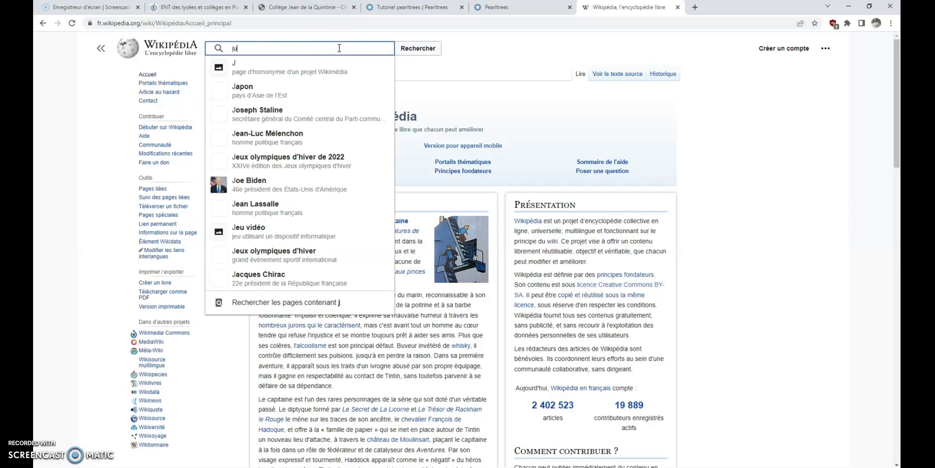
pyautogui.write('les verne')
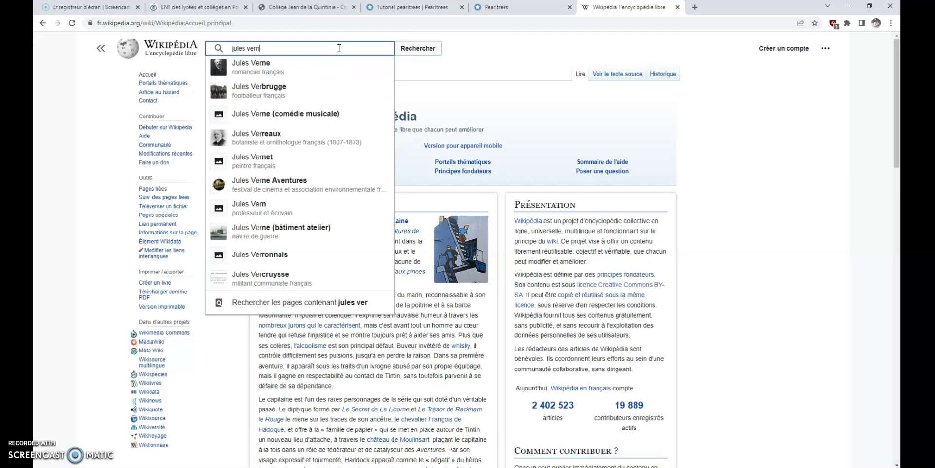
pyautogui.click(242, 67)
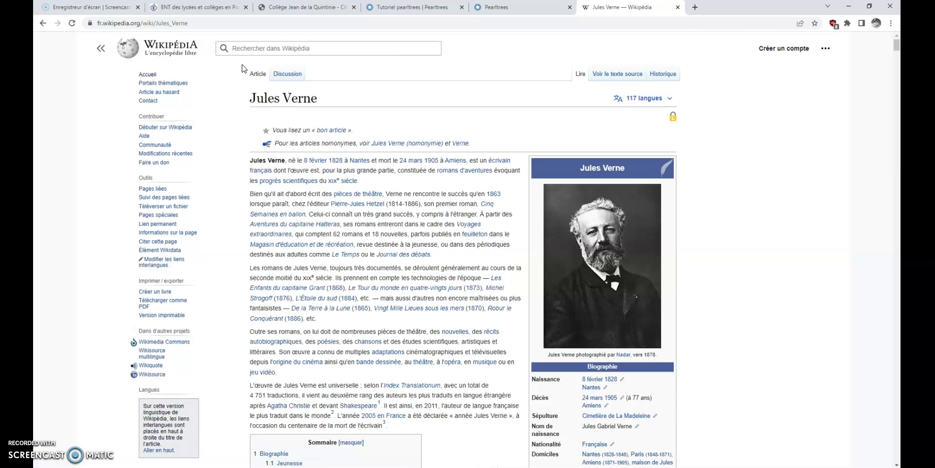
# Copy the web address of the Jules Verne Wikipedia article.
pyautogui.click(198, 24)
pyautogui.rightClick(170, 23)
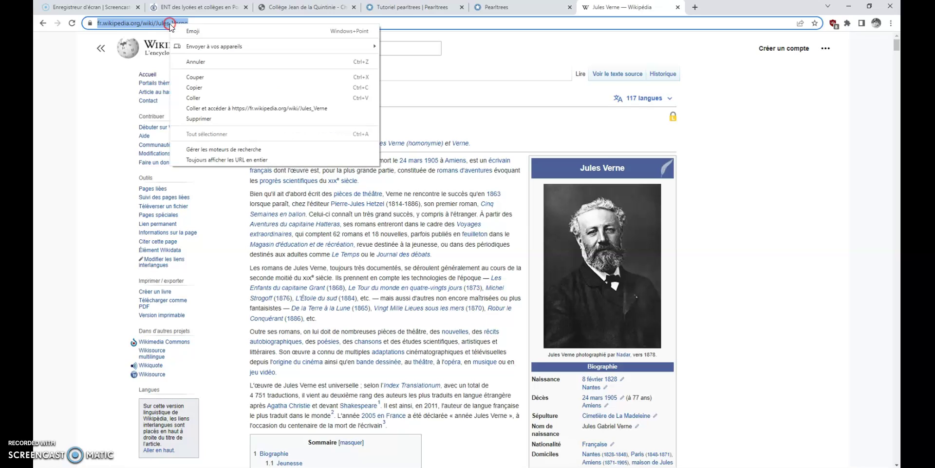
pyautogui.click(194, 88)
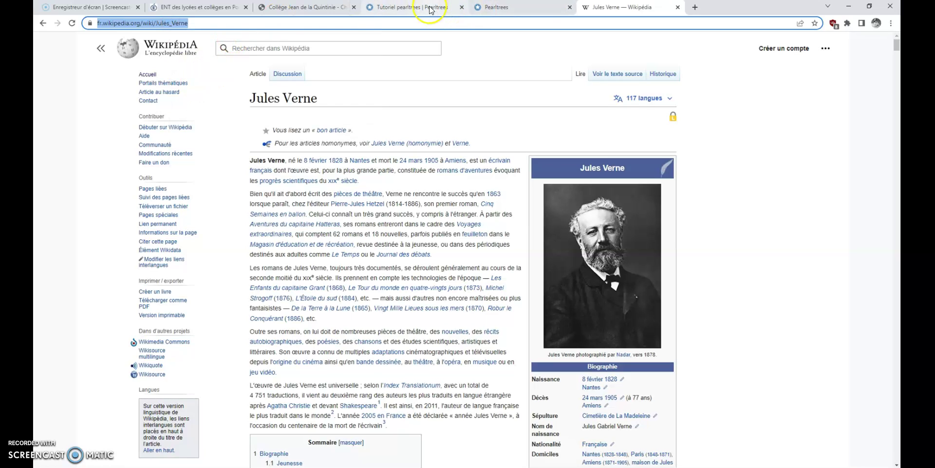
# Return to the "Tutoriel pearltrees" collection and add the copied Jules Verne article address as a web page.
pyautogui.click(410, 7)
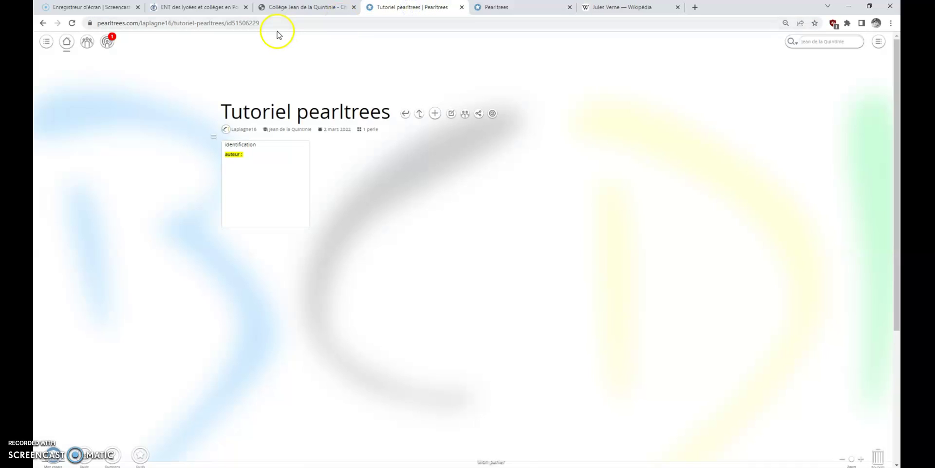
pyautogui.click(435, 115)
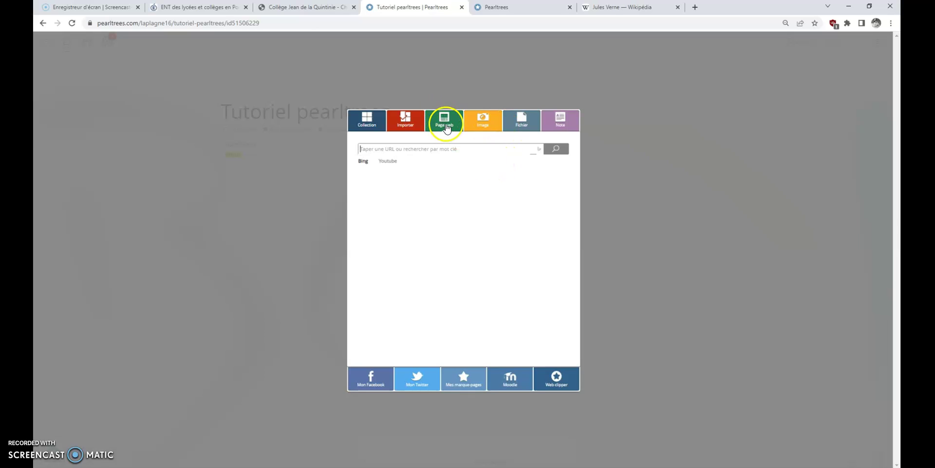
pyautogui.click(376, 148)
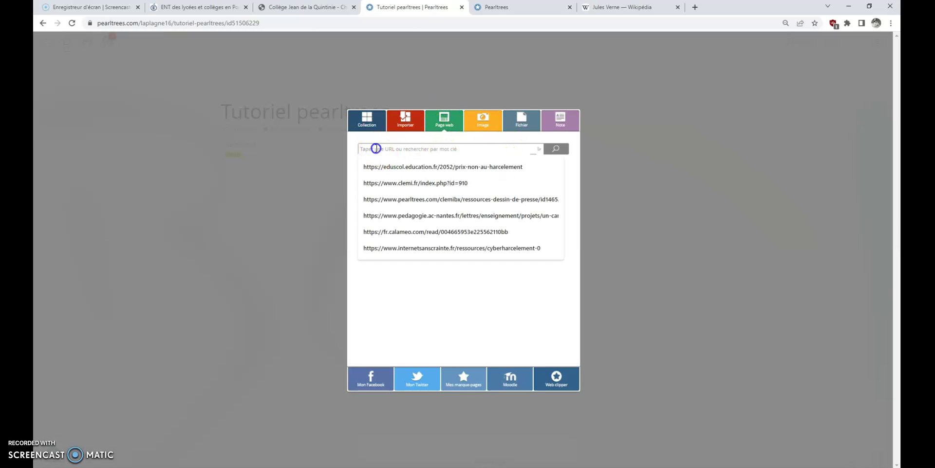
pyautogui.rightClick(376, 148)
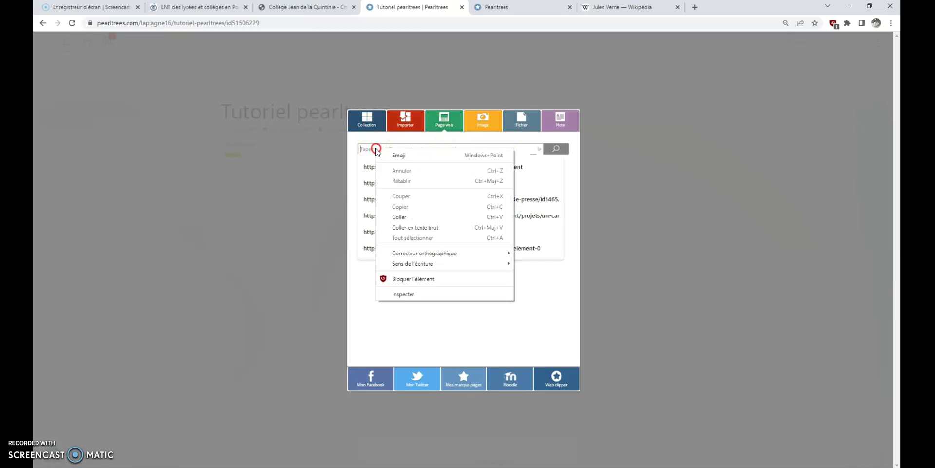
pyautogui.click(399, 217)
pyautogui.click(552, 150)
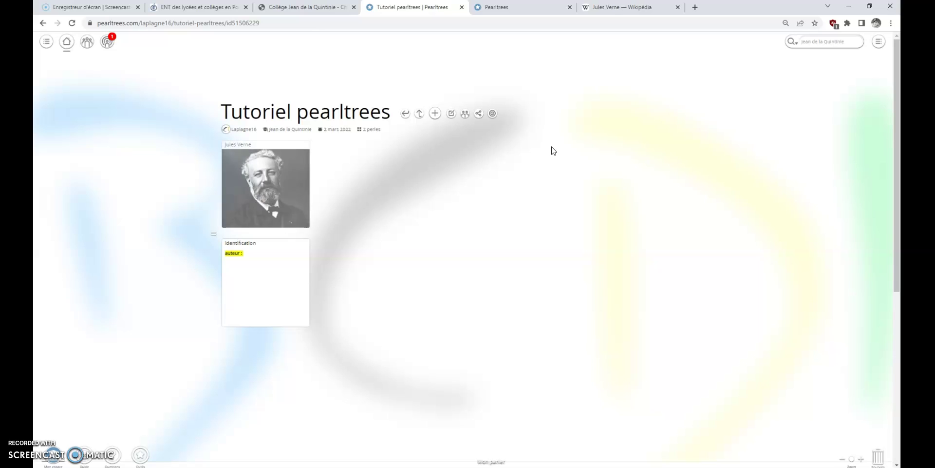
# Open the saved Jules Verne page from the collection and examine its content and options.
pyautogui.click(281, 189)
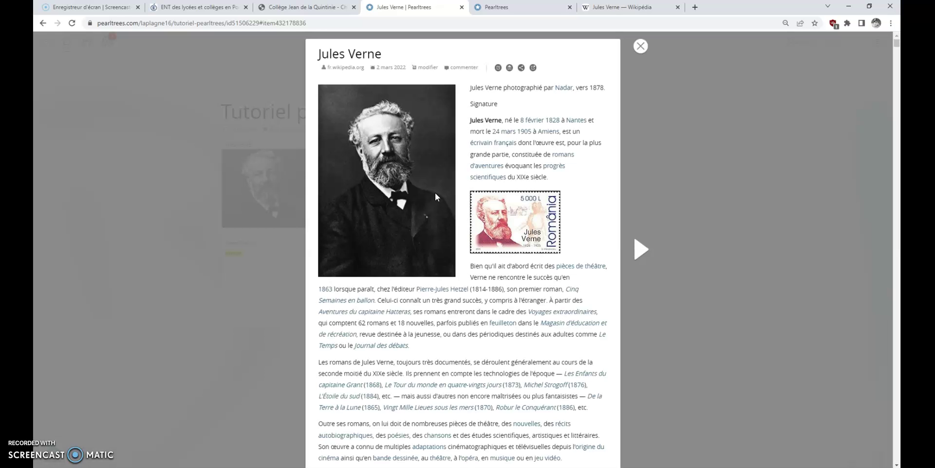
pyautogui.scroll(-5, 524, 337)
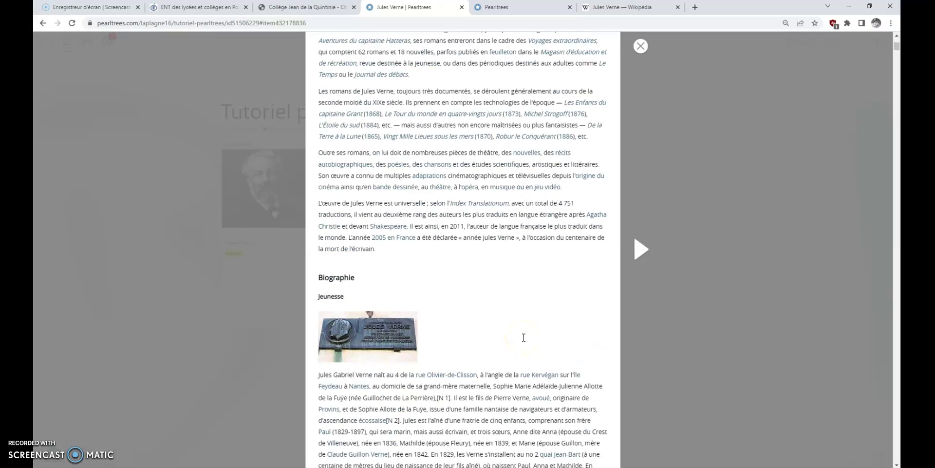
pyautogui.scroll(5, 524, 316)
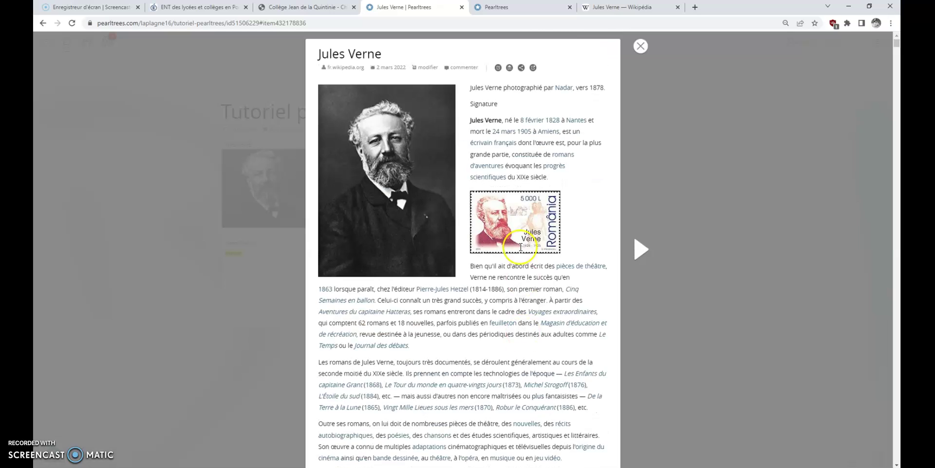
pyautogui.click(533, 68)
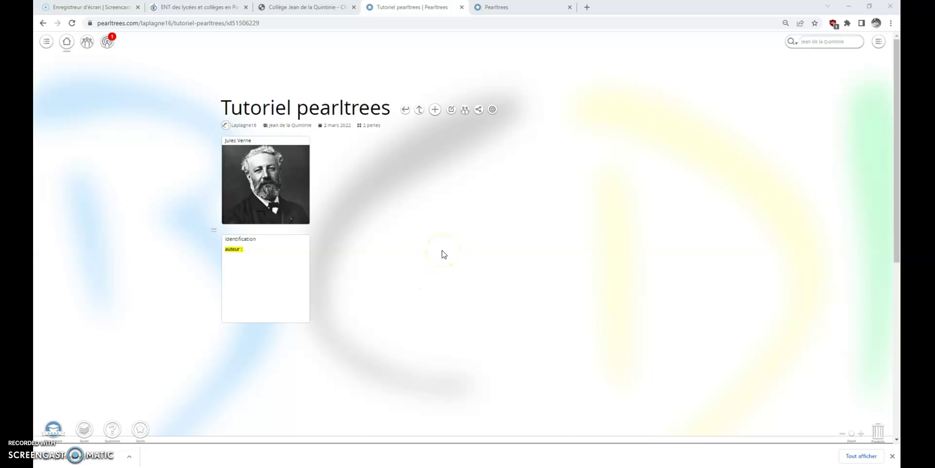
# Search Google Images for "vingt mille lieues sous les mers résumé" in a new browser tab.
pyautogui.click(588, 8)
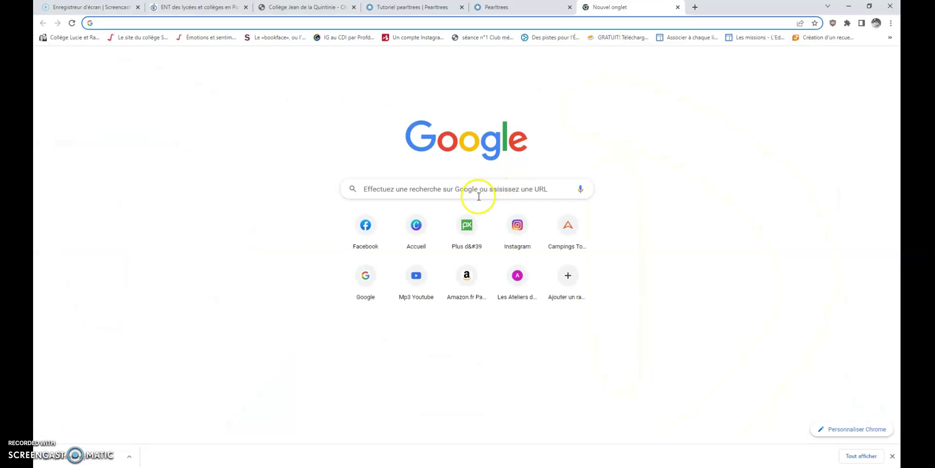
pyautogui.click(467, 188)
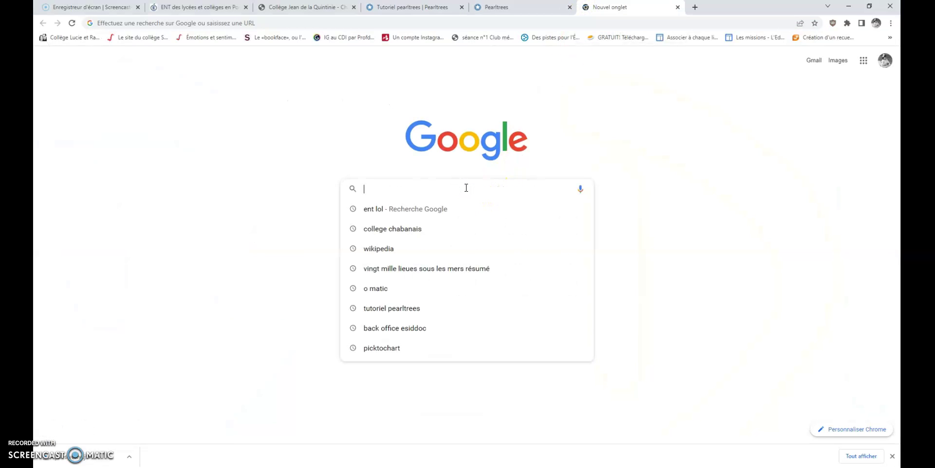
pyautogui.write('vingt')
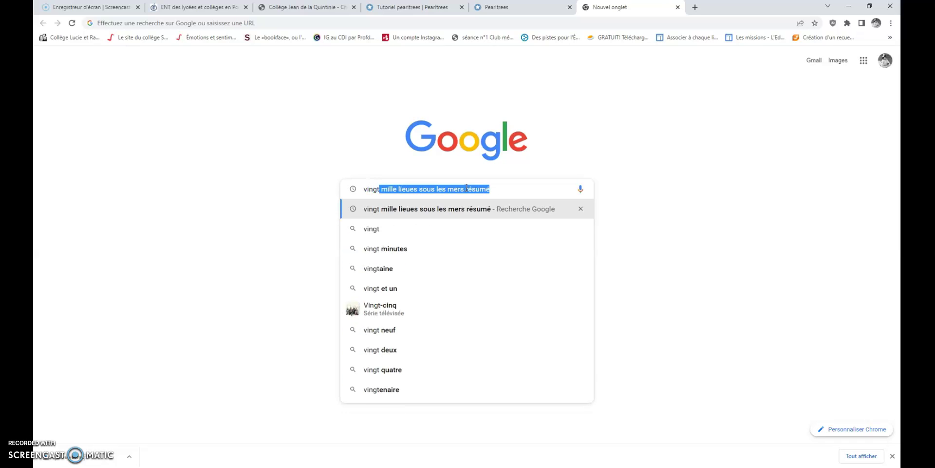
pyautogui.click(423, 209)
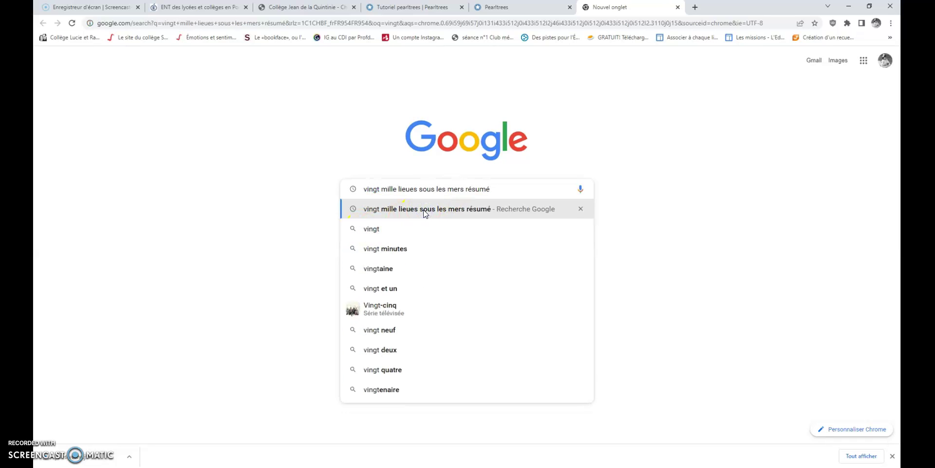
pyautogui.click(216, 83)
pyautogui.click(253, 80)
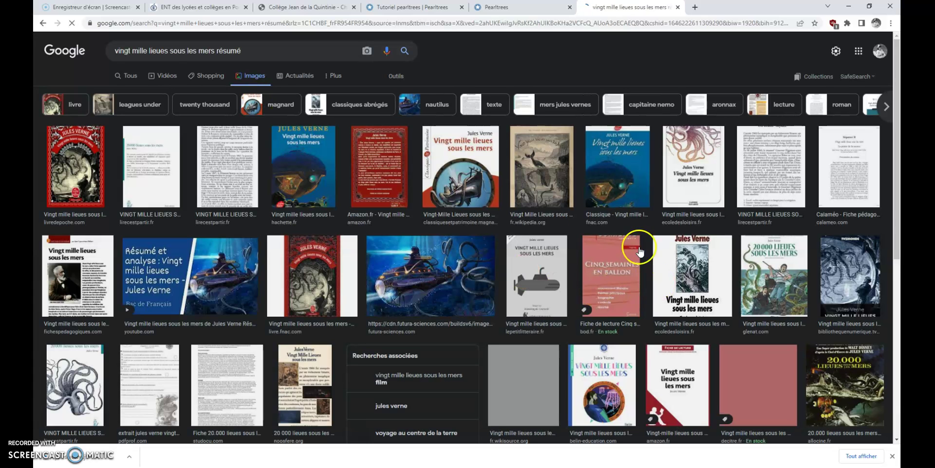
# Save the Magnard cover image of "Vingt mille lieues sous les mers" to Téléchargements as "jules verne.jfif", replacing the existing file.
pyautogui.click(461, 164)
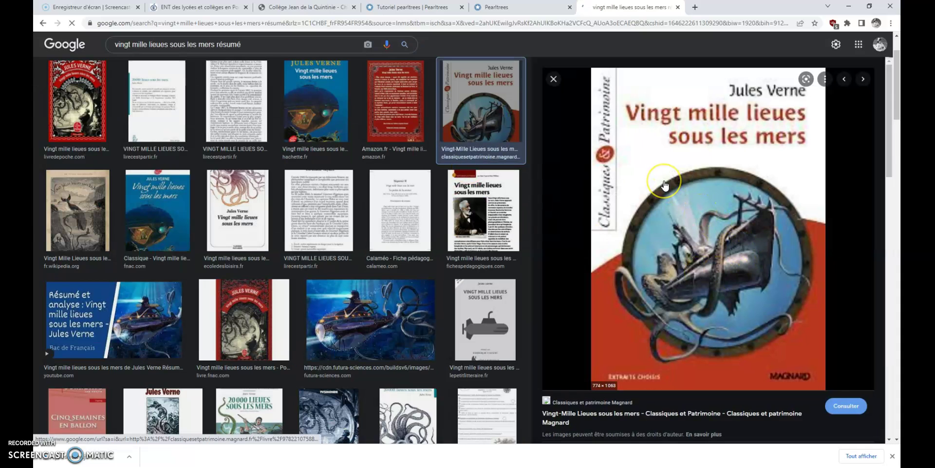
pyautogui.click(664, 182)
pyautogui.rightClick(664, 182)
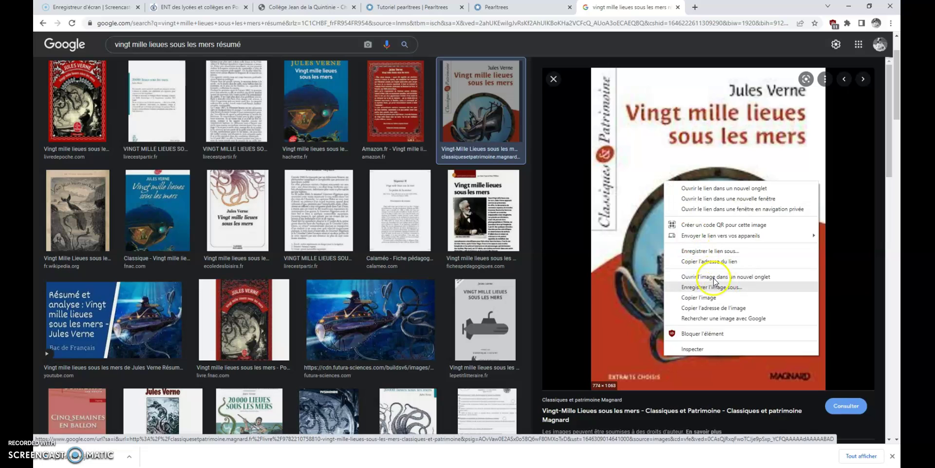
pyautogui.click(725, 292)
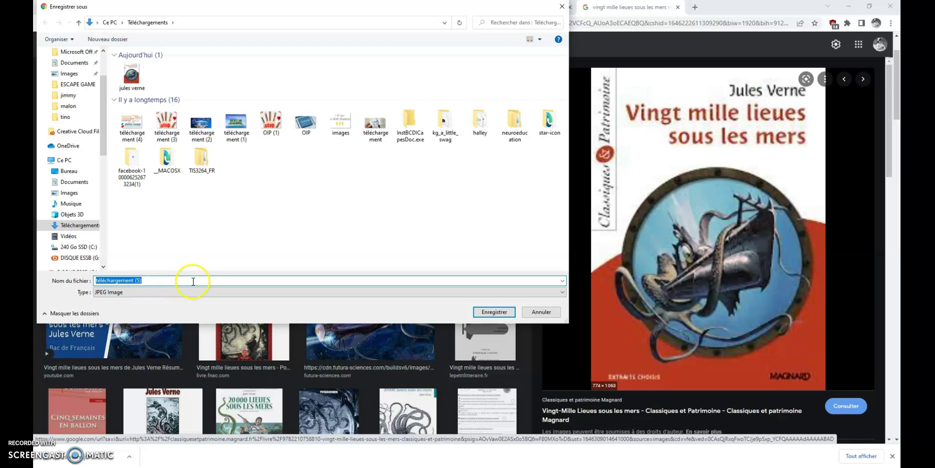
pyautogui.write('jule')
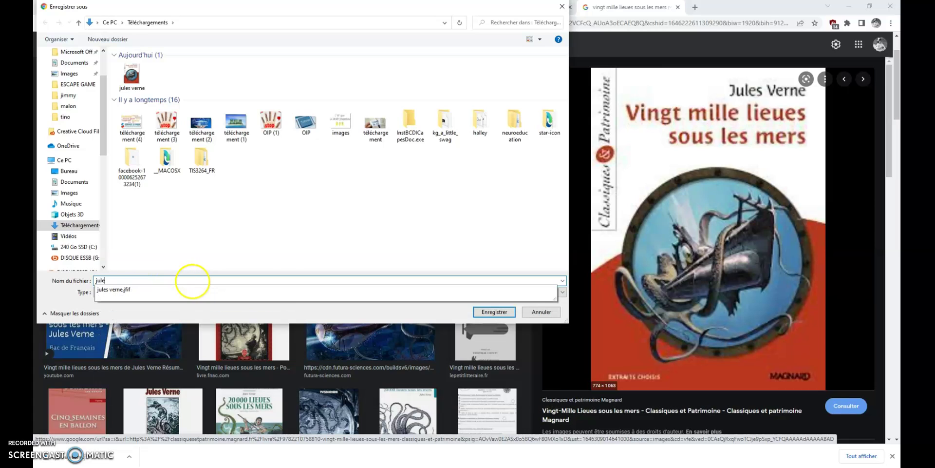
pyautogui.click(125, 290)
pyautogui.click(488, 311)
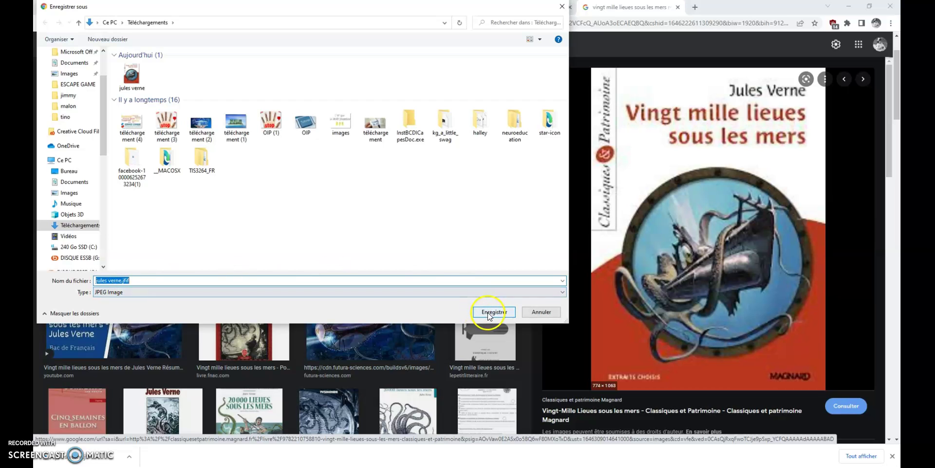
pyautogui.click(492, 241)
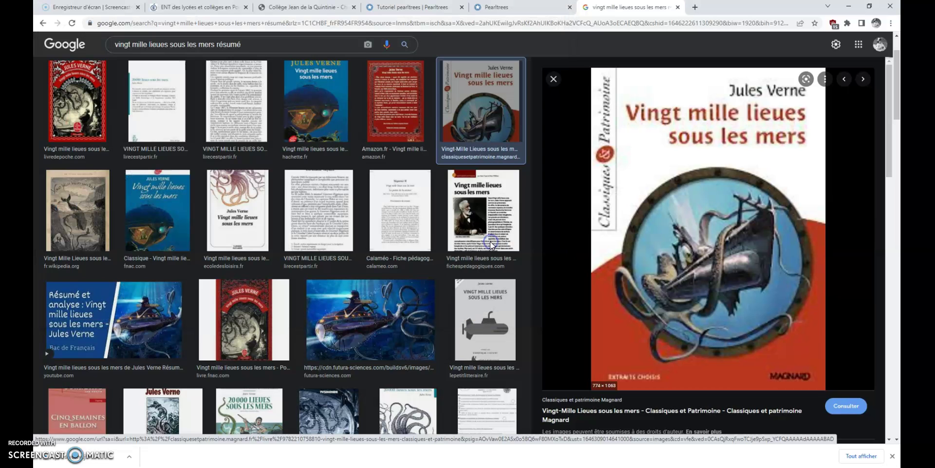
# Return to the "Tutoriel pearltrees" collection and import the "Vingt mille lieues sous les mers" cover image from the computer.
pyautogui.click(413, 7)
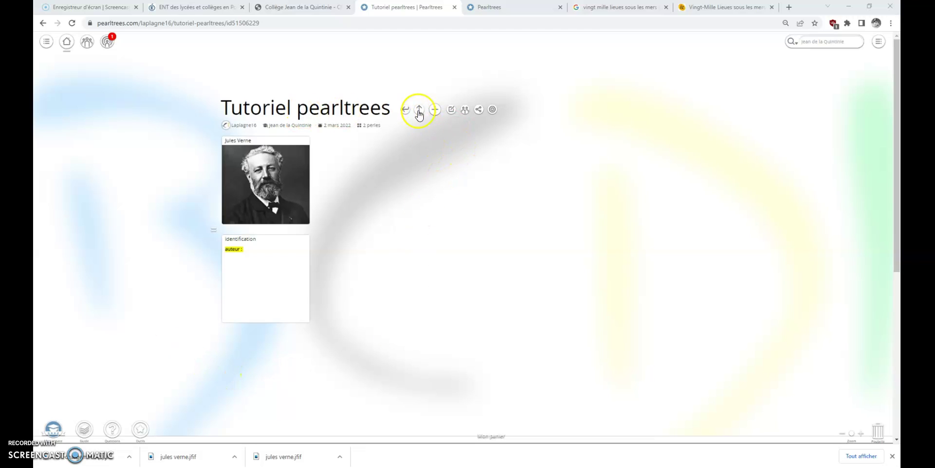
pyautogui.click(437, 110)
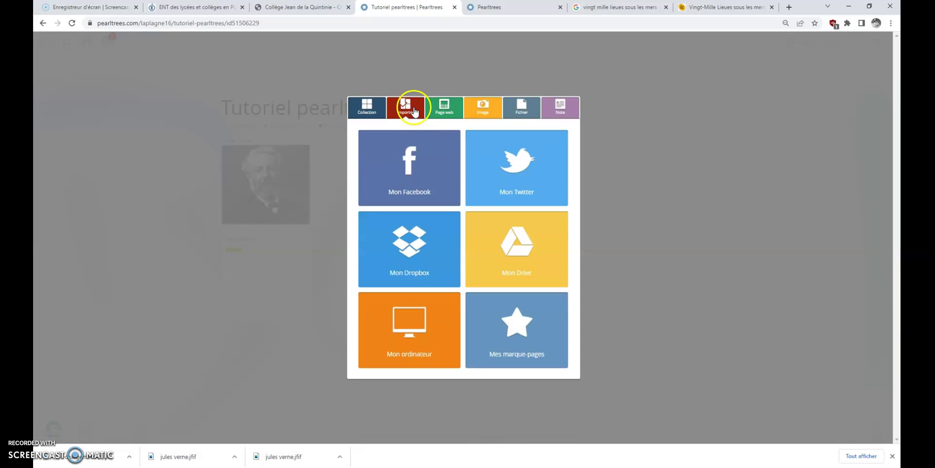
pyautogui.click(427, 323)
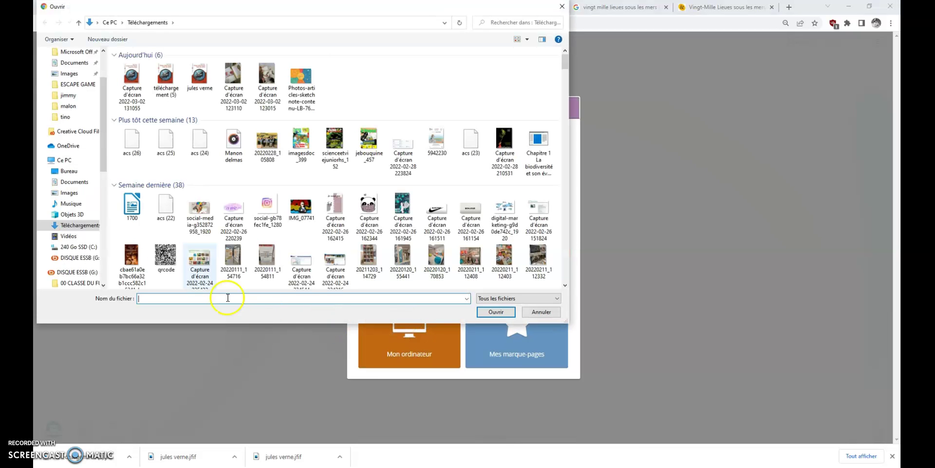
pyautogui.click(132, 75)
pyautogui.click(501, 315)
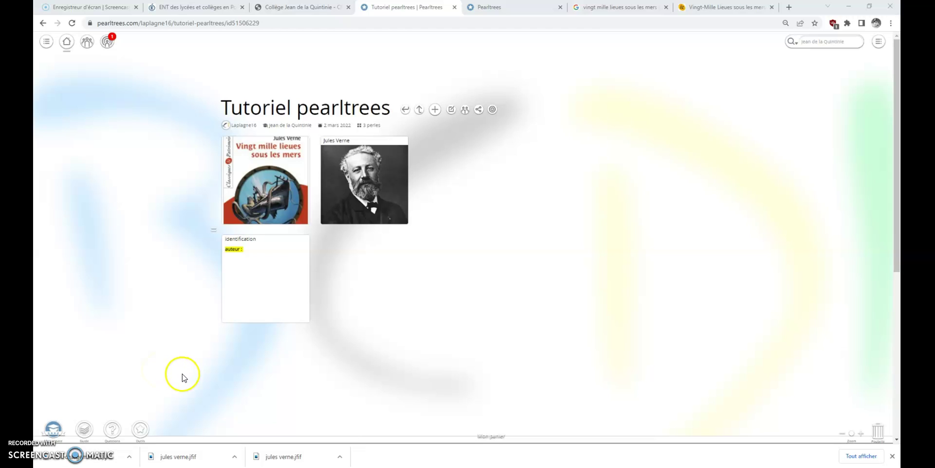
# Review the collection, import, web page and image options for adding content to the "Tutoriel pearltrees" collection.
pyautogui.click(435, 109)
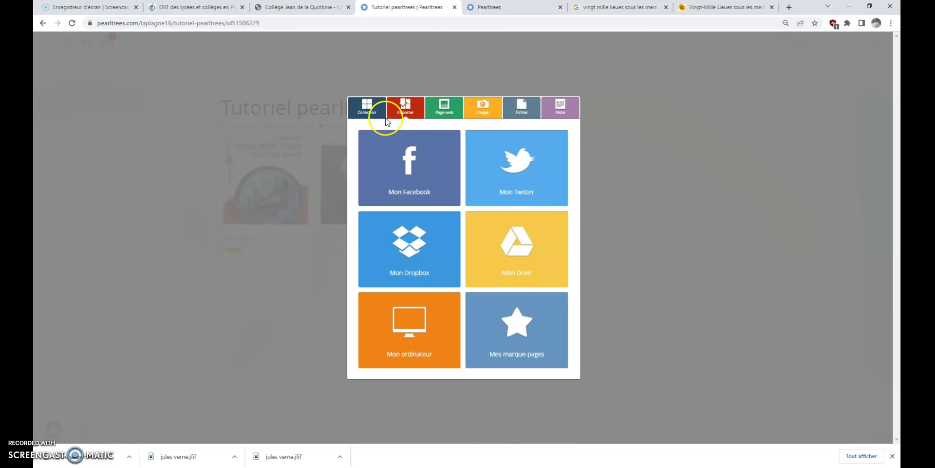
pyautogui.click(363, 113)
pyautogui.click(407, 109)
pyautogui.click(447, 112)
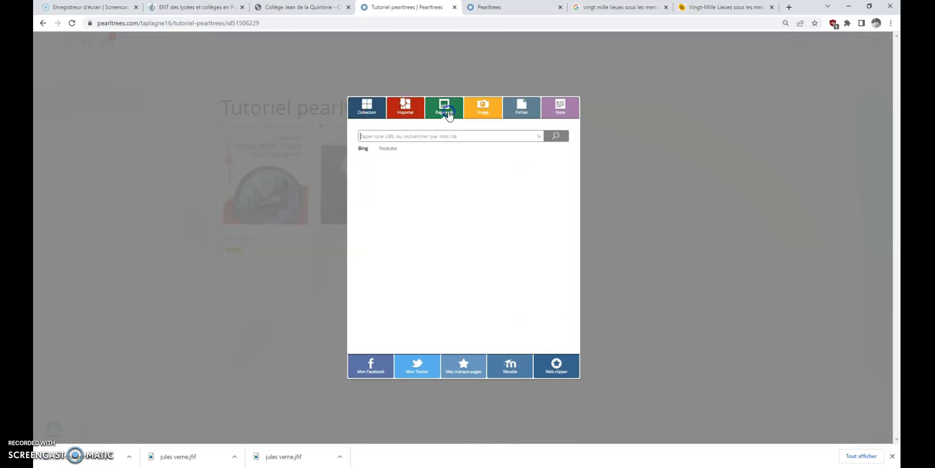
pyautogui.click(484, 110)
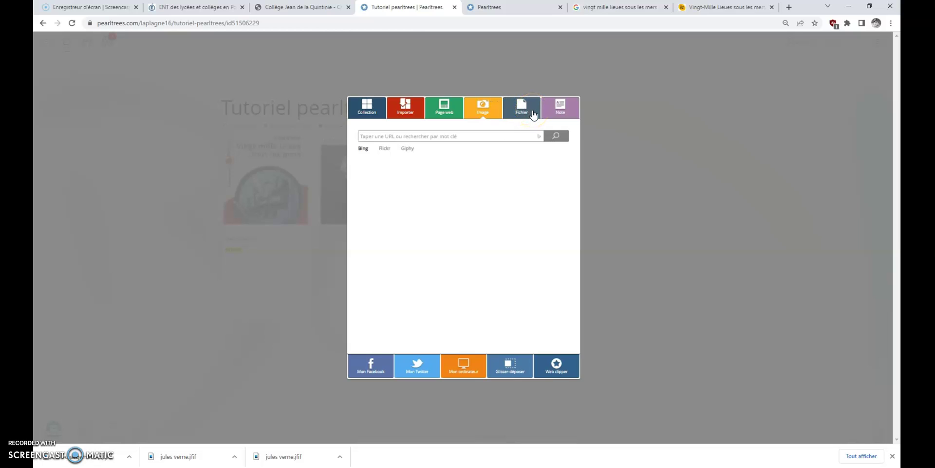